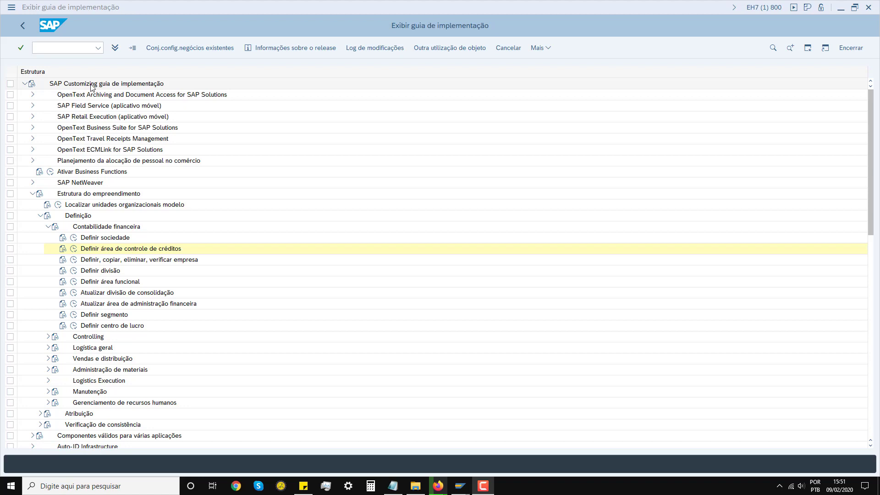
Open the details of credit control area 0001 through the customizing activity Definir área de controle de créditos
click(90, 87)
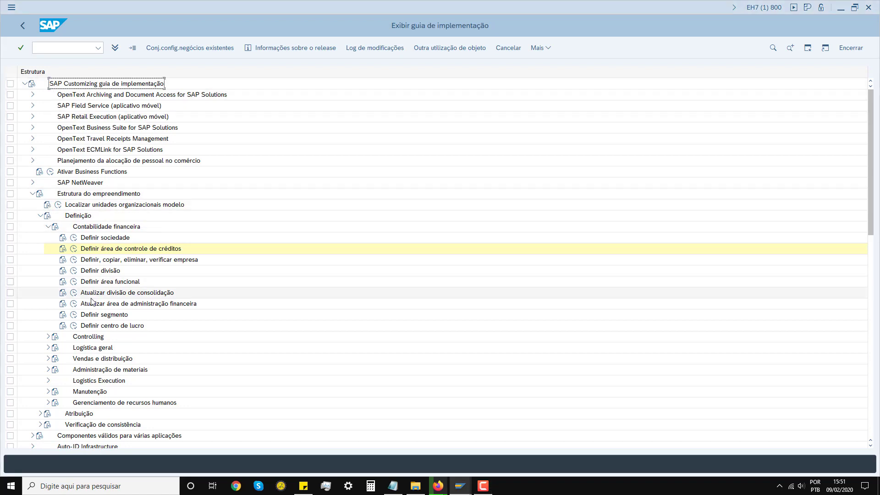
click(74, 193)
click(66, 216)
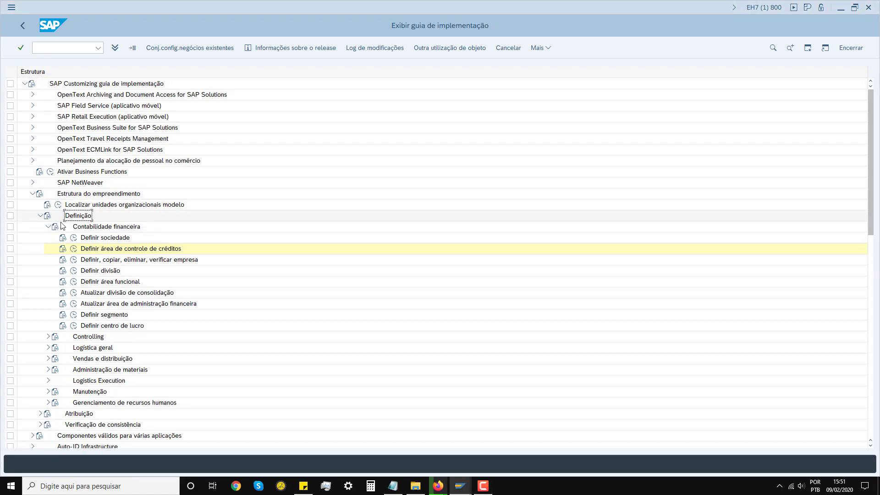
click(73, 250)
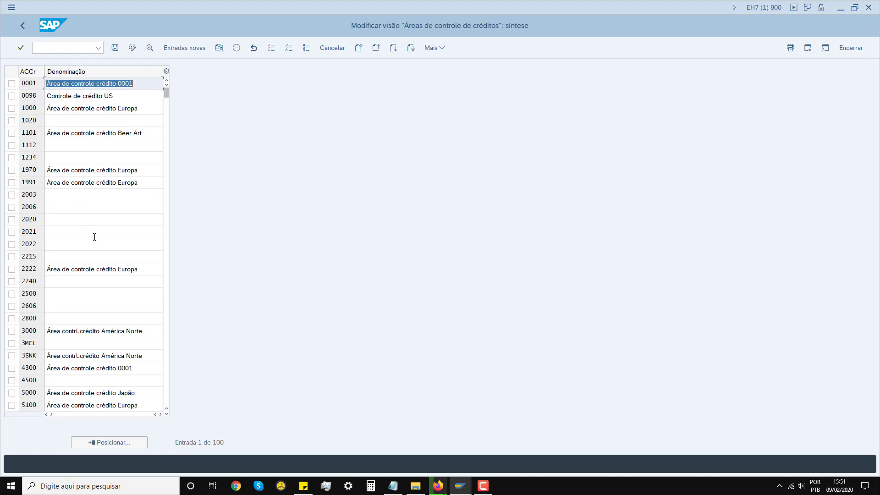
click(11, 83)
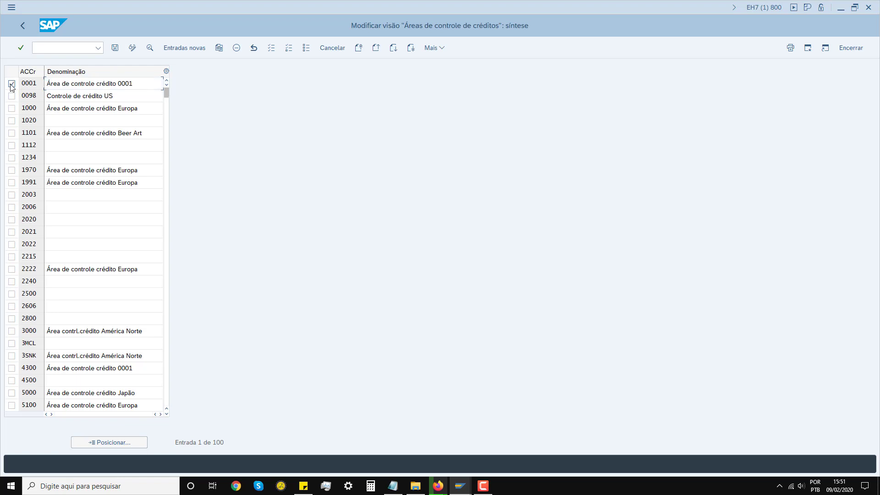
double_click(30, 84)
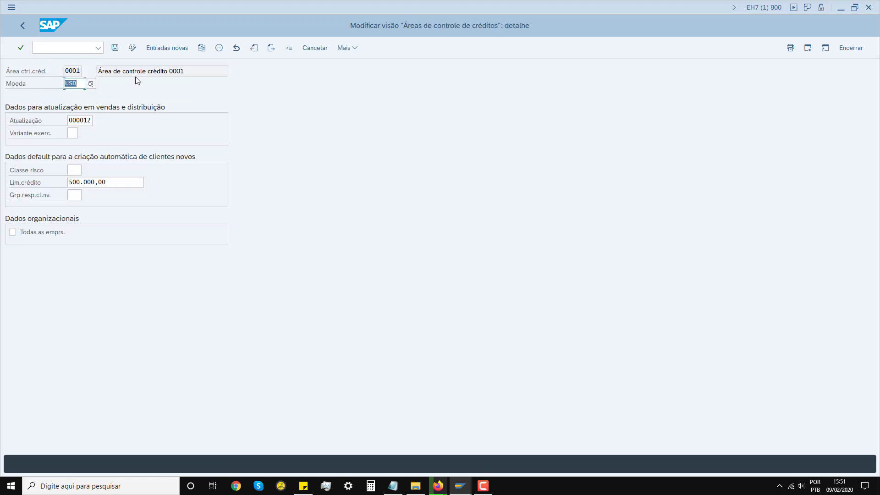
Set the default credit limit for new customers in credit control area 0001 to 700.000,00
click(43, 85)
click(66, 183)
text(7)
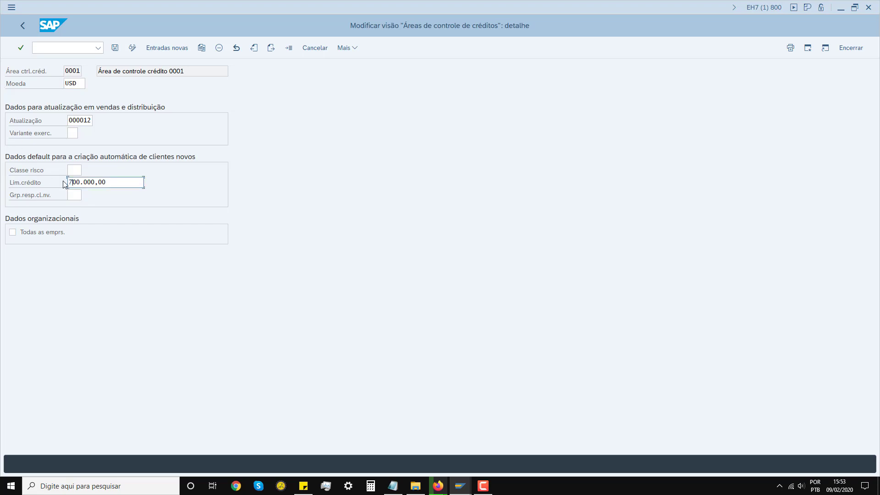
Assign risk class 001 and responsible group 001 as defaults for automatically created new customers
click(73, 171)
click(87, 171)
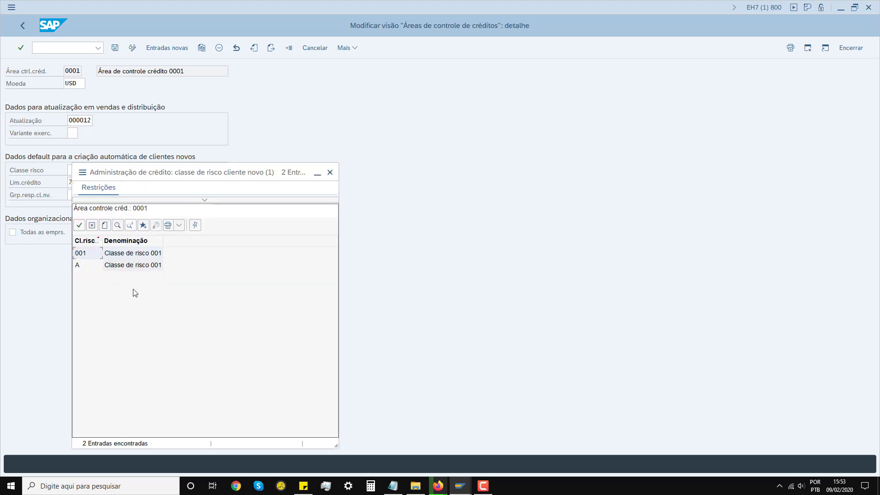
click(75, 252)
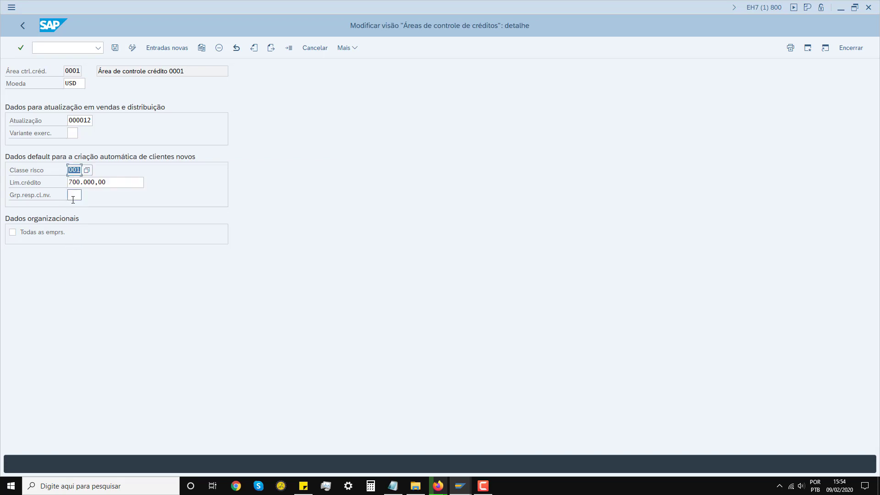
click(73, 196)
click(88, 196)
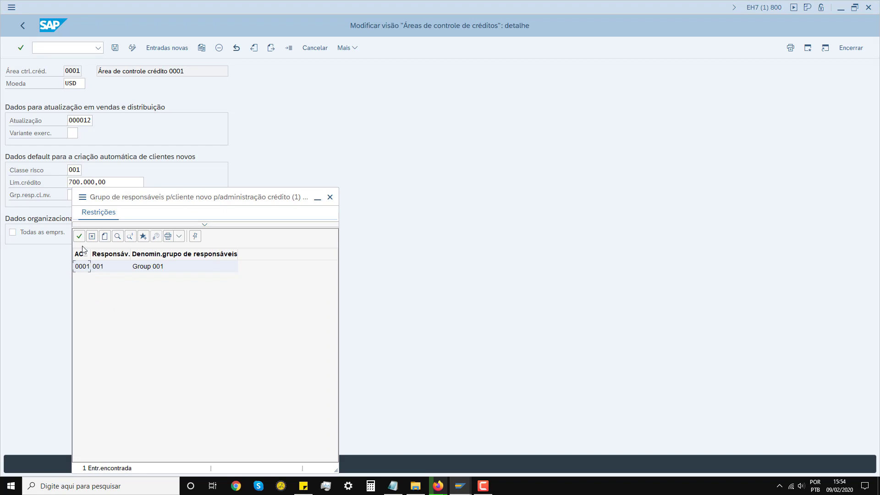
click(74, 264)
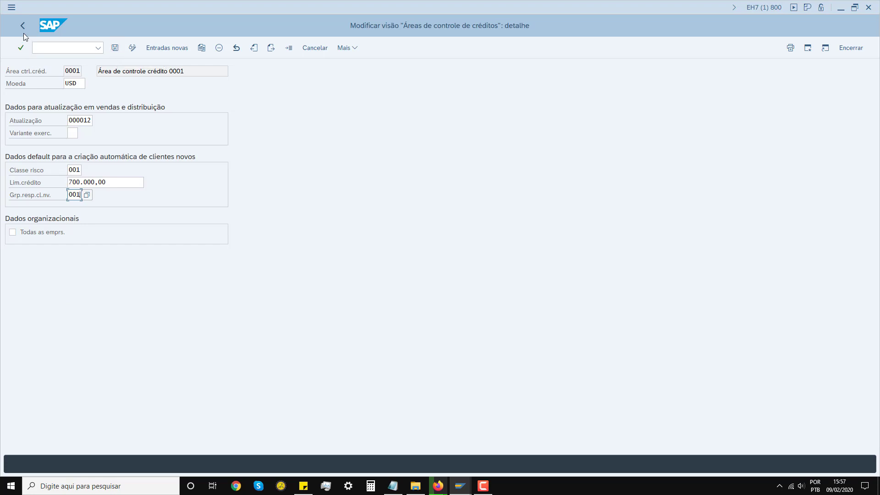
Open a new SAP GUI window and start transaction FD32 in it
click(12, 7)
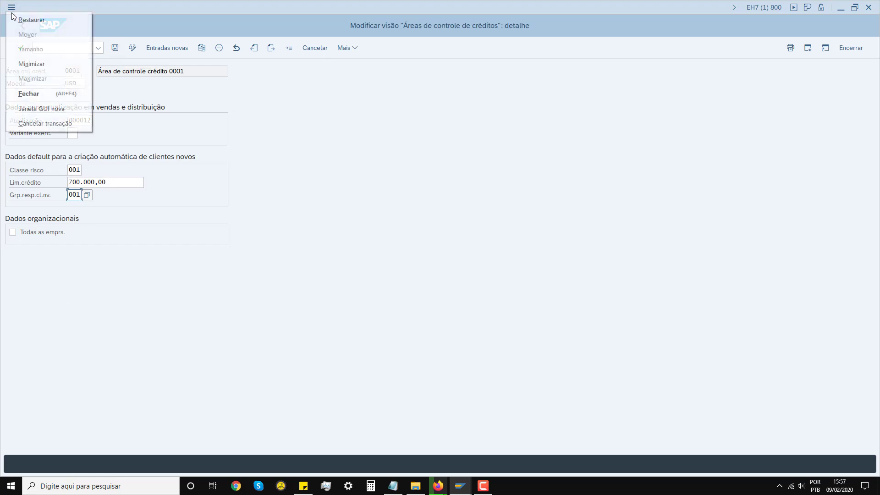
click(36, 108)
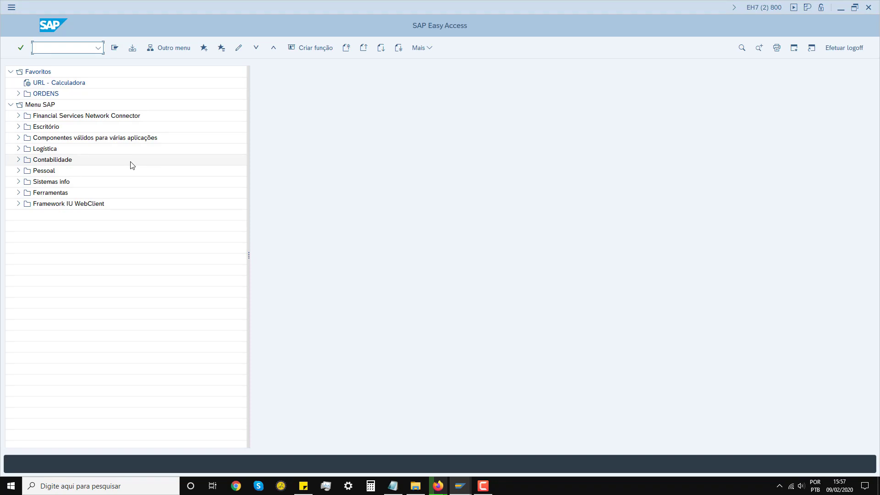
text(FD32)
key(Return)
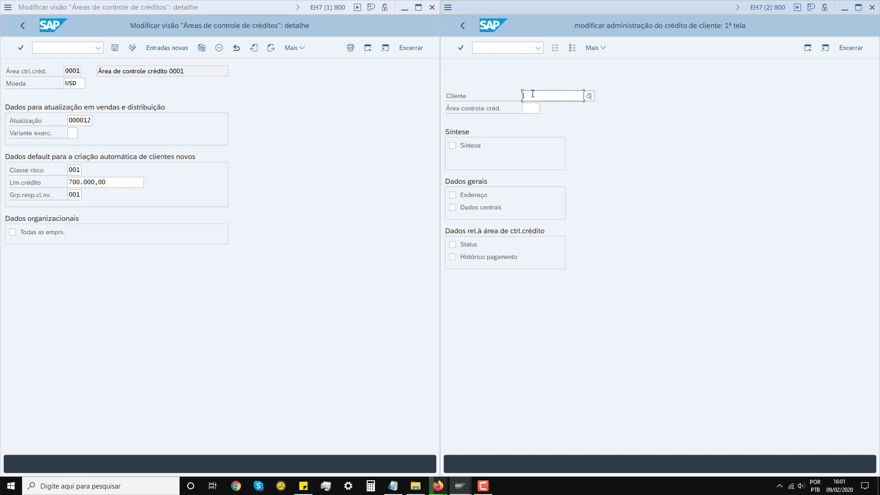
Enter the customer number and credit control area 1000 as the credit record to change
click(532, 94)
text(4999)
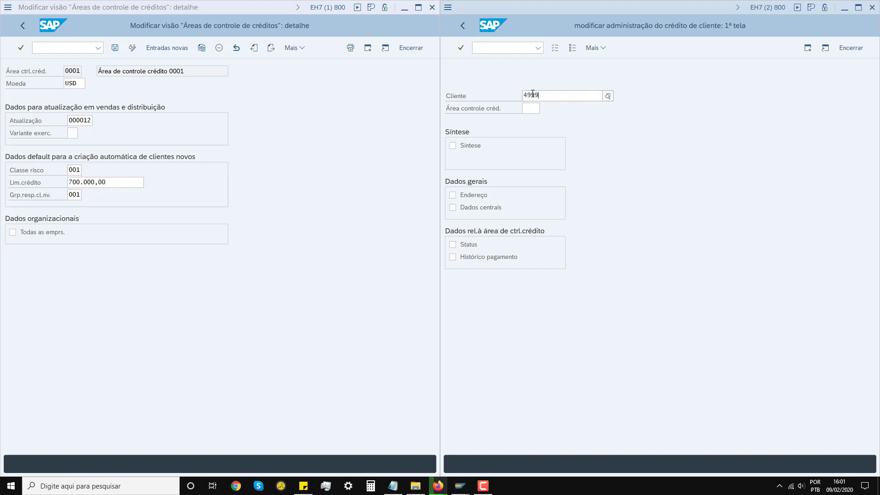
click(540, 138)
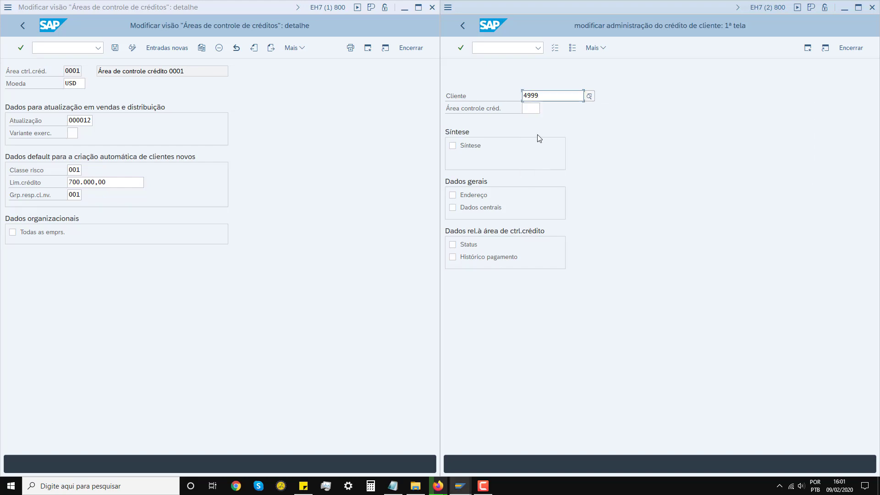
click(531, 107)
text(1000)
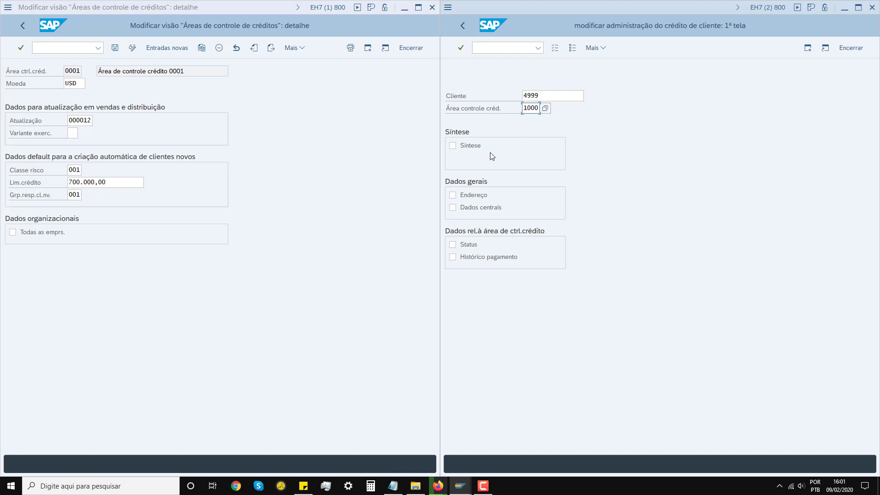
Open the customer's credit record with the Síntese, Endereço, Dados centrais, Status and Histórico pagamento views selected
click(452, 146)
click(453, 195)
click(452, 207)
click(457, 246)
click(455, 258)
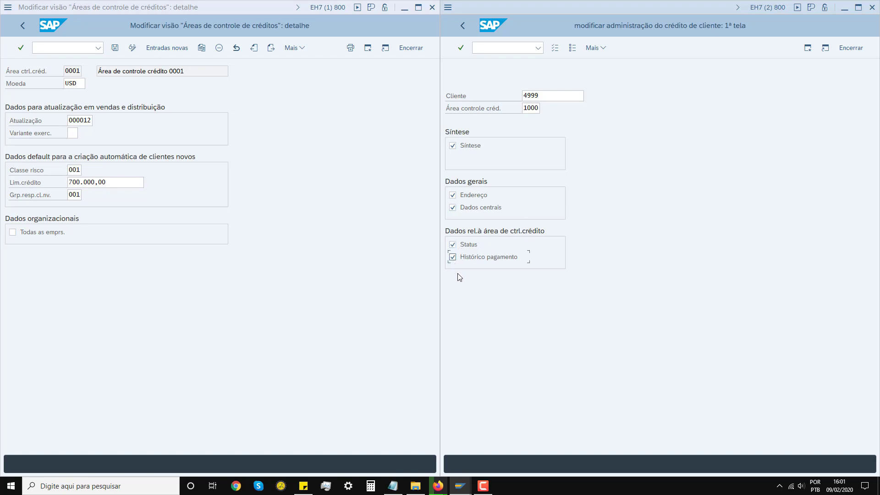
click(462, 48)
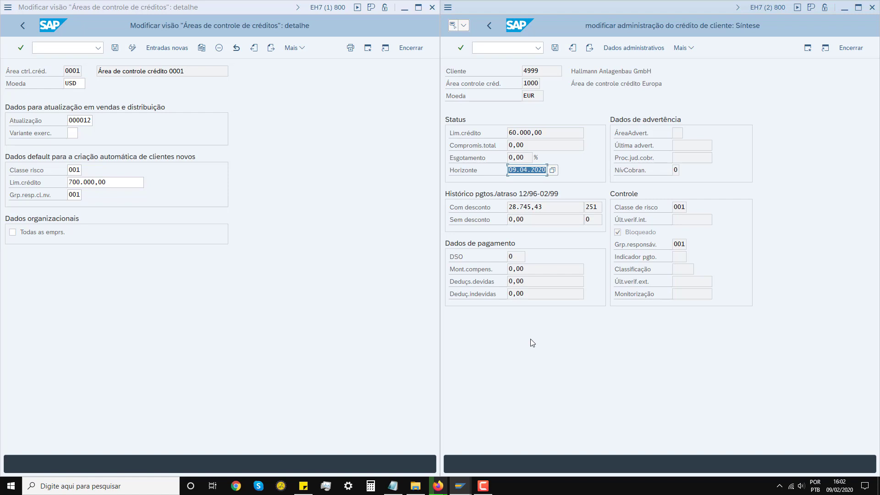
Review the customer's credit overview and address views, continuing to the central data view
key(Tab)
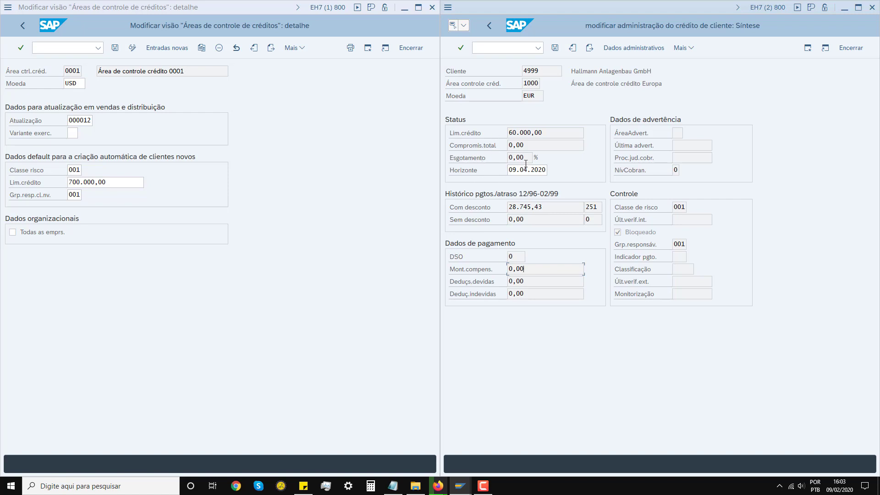
click(592, 47)
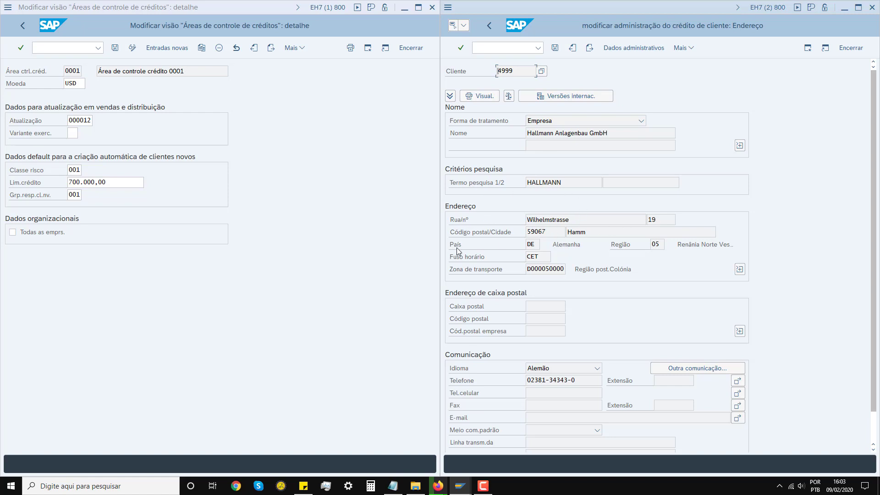
scroll(504, 279, down, 1)
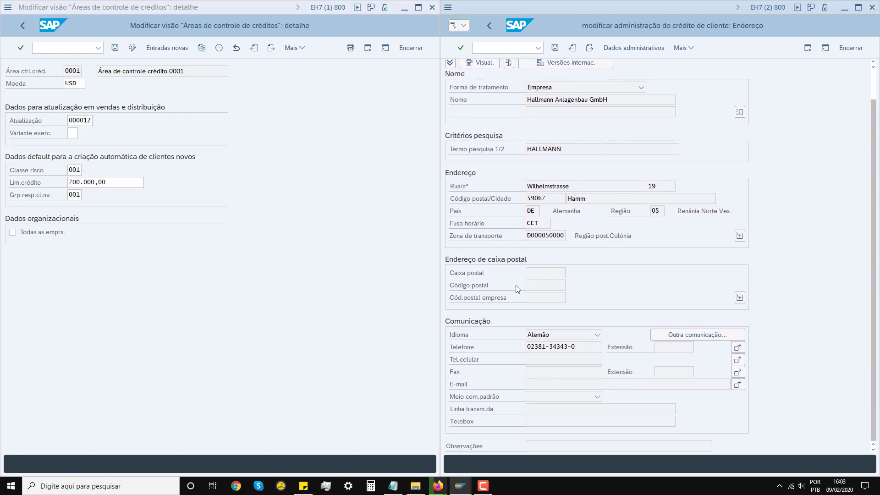
scroll(518, 293, up, 1)
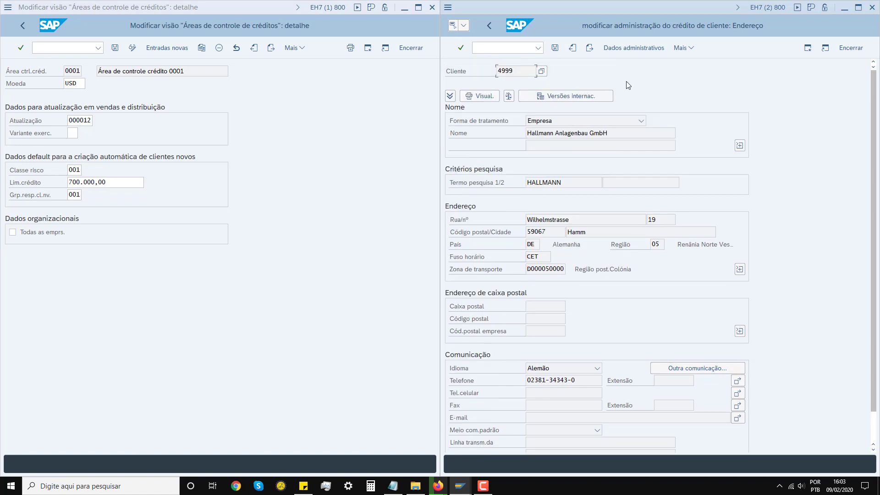
click(593, 50)
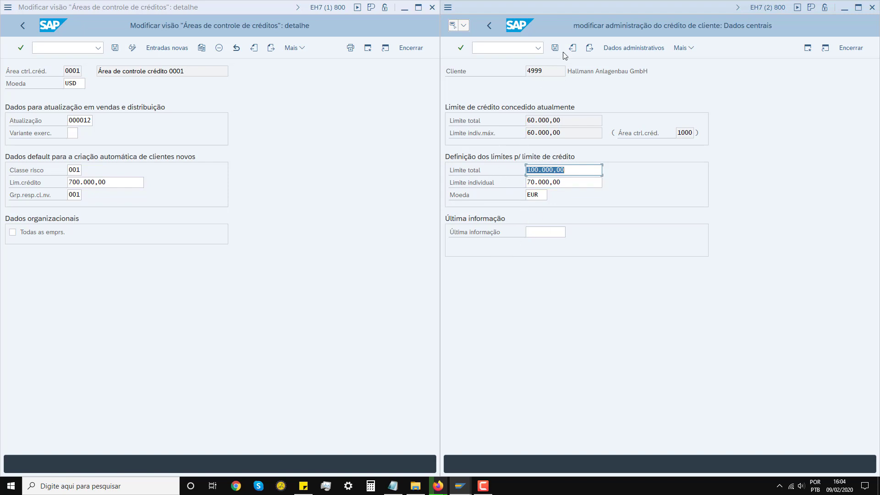
Try a customer credit limit of 800.000,00 in the Status view, and replace it with 70.000,00
click(590, 47)
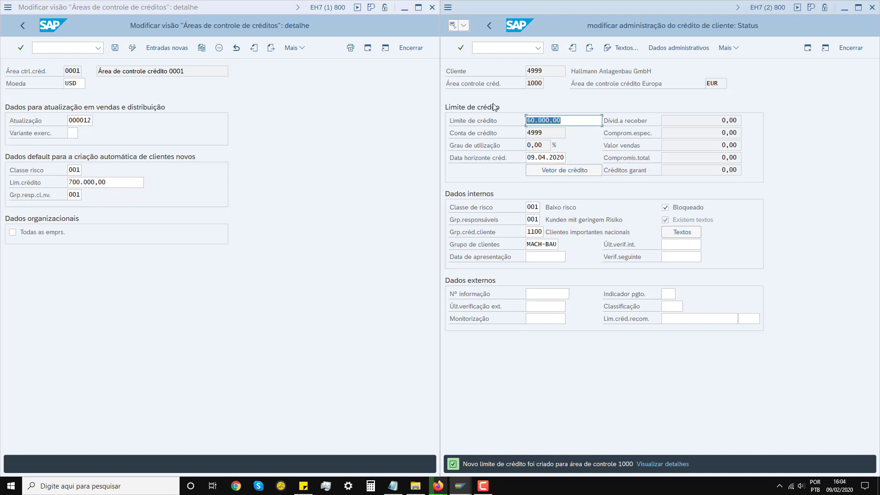
text(8000)
key(BackSpace)
text(.000,00)
key(Return)
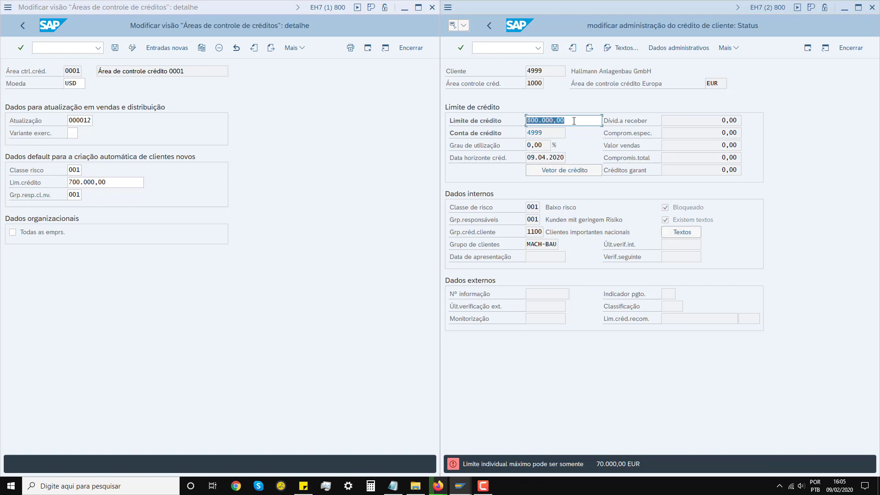
text(70.000,00)
key(Return)
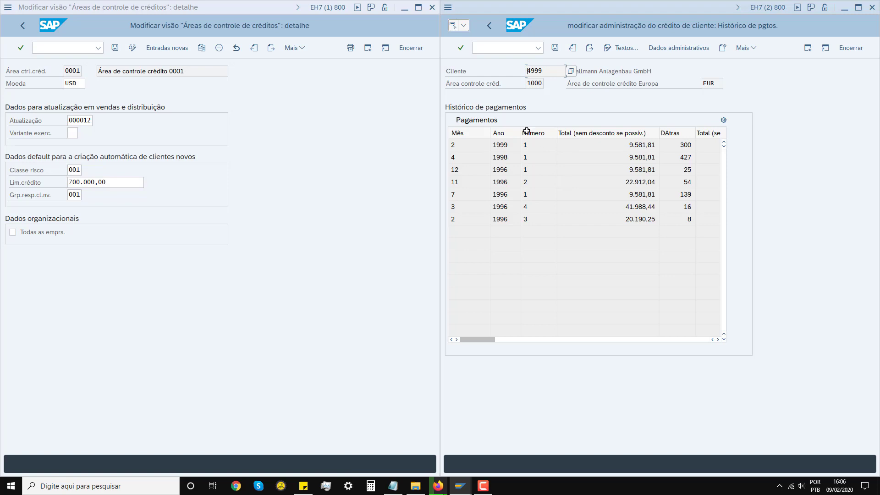
Set both the total limit and the individual limit in the customer's central data to 800.000,00
click(572, 48)
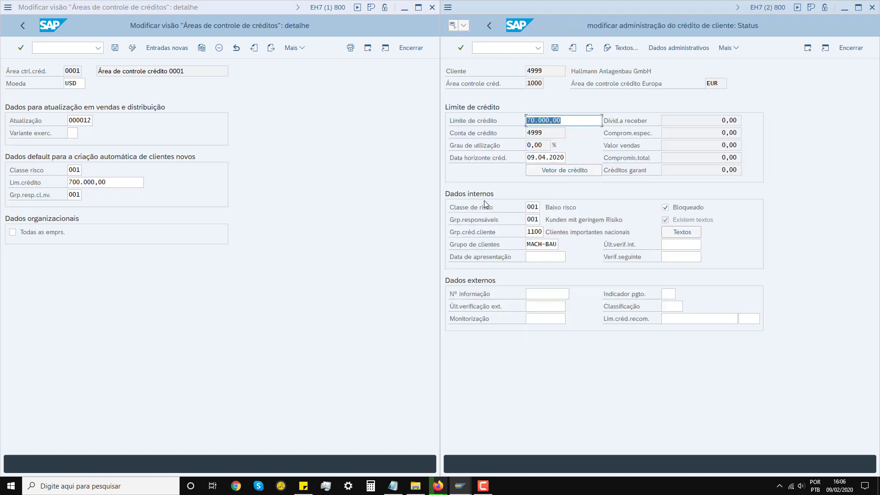
click(574, 48)
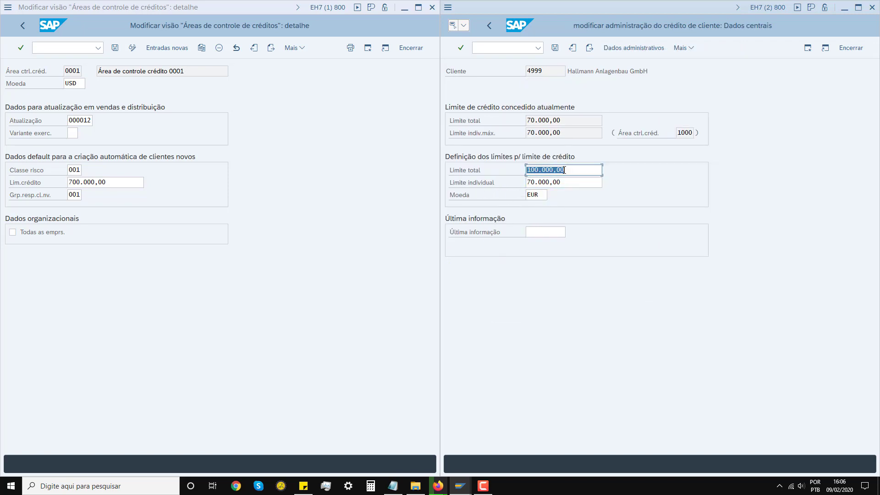
text(8000)
text(.000)
text(,00)
key(Tab)
text(8000)
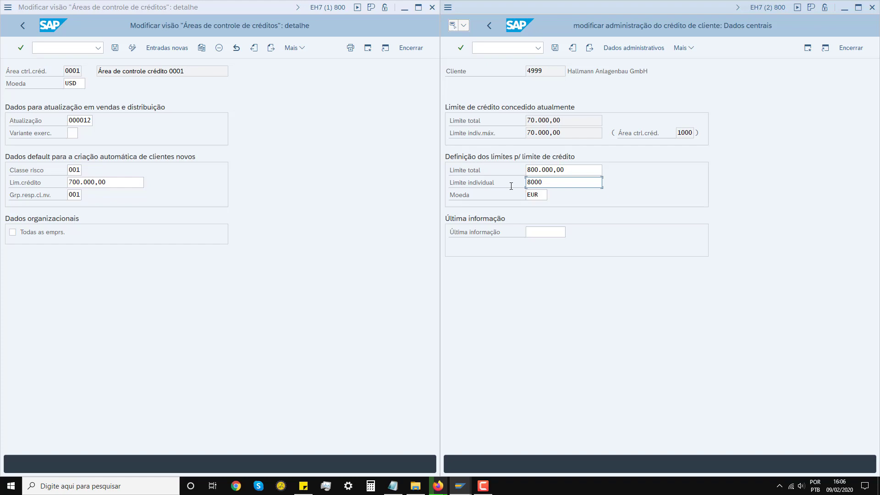
key(BackSpace)
text(.000,00)
Set the customer's credit limit in the Status view to 800.000,00 and continue to the payment history
click(590, 47)
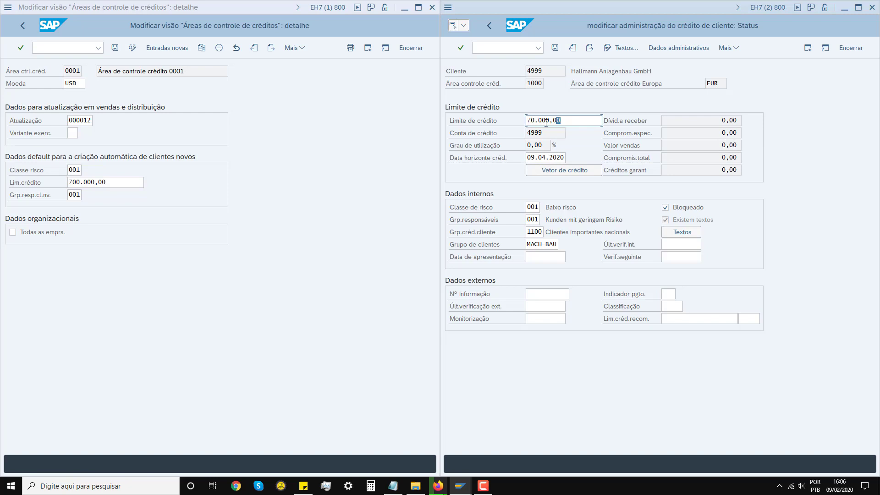
text(8000)
key(BackSpace)
text(.000)
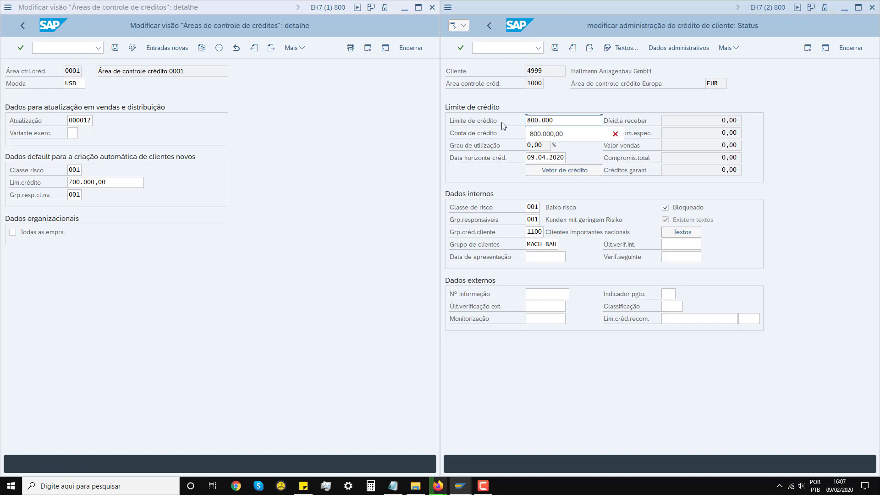
click(554, 134)
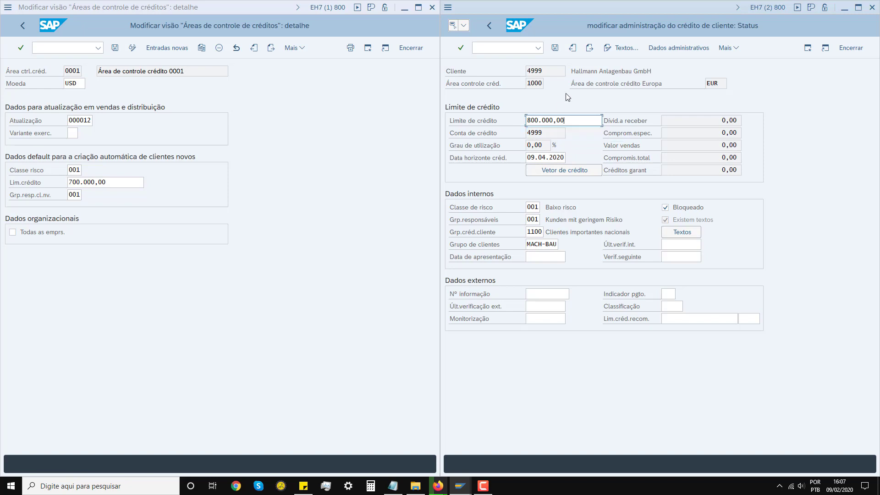
click(589, 49)
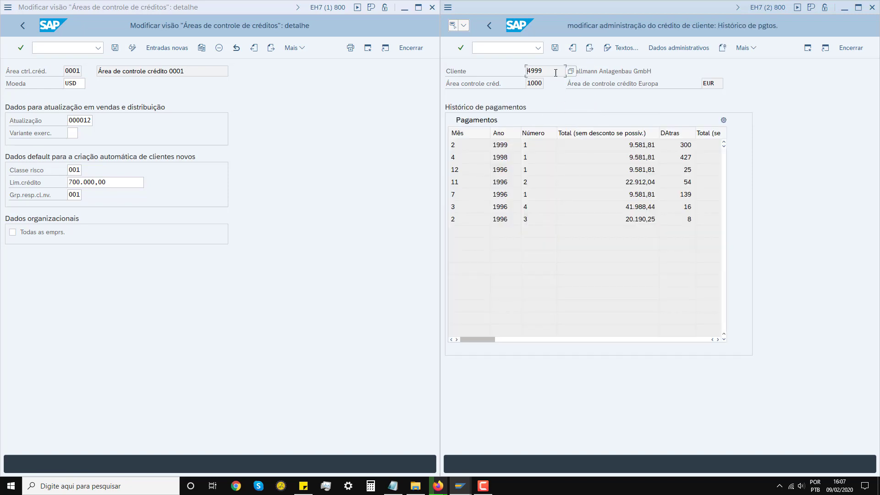
Recheck the customer's credit limit in the Status view and save the credit management changes
click(573, 48)
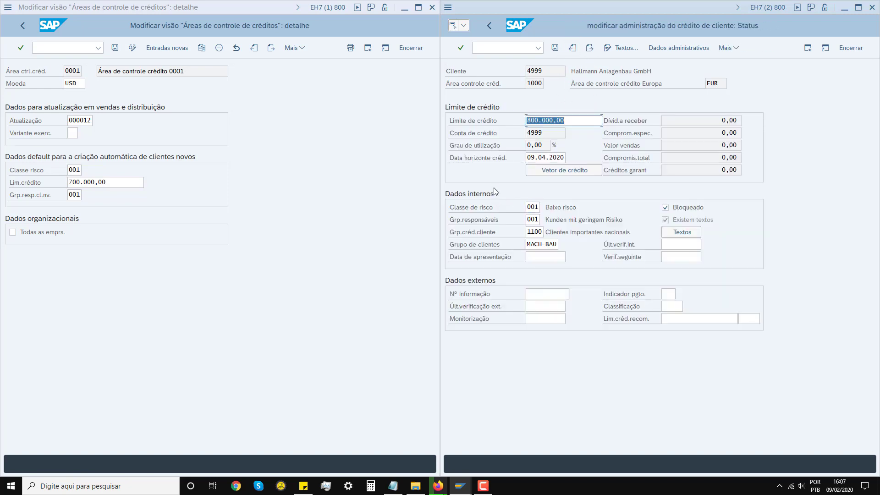
key(Return)
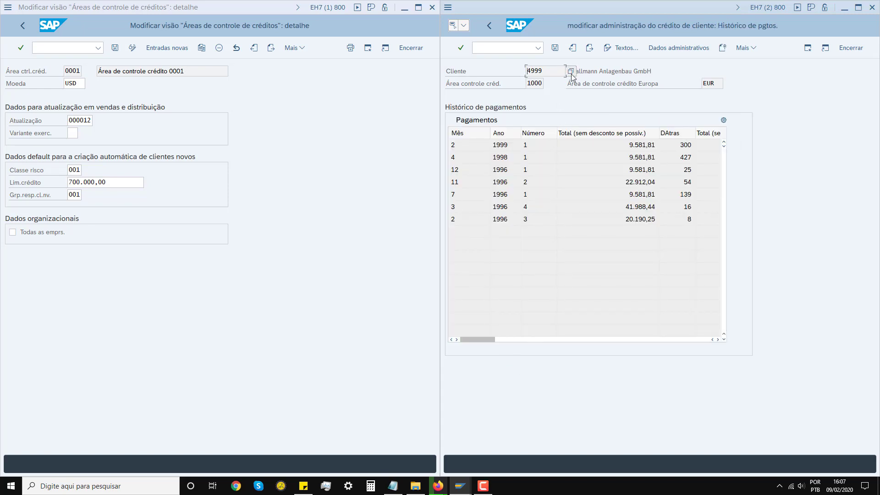
click(554, 48)
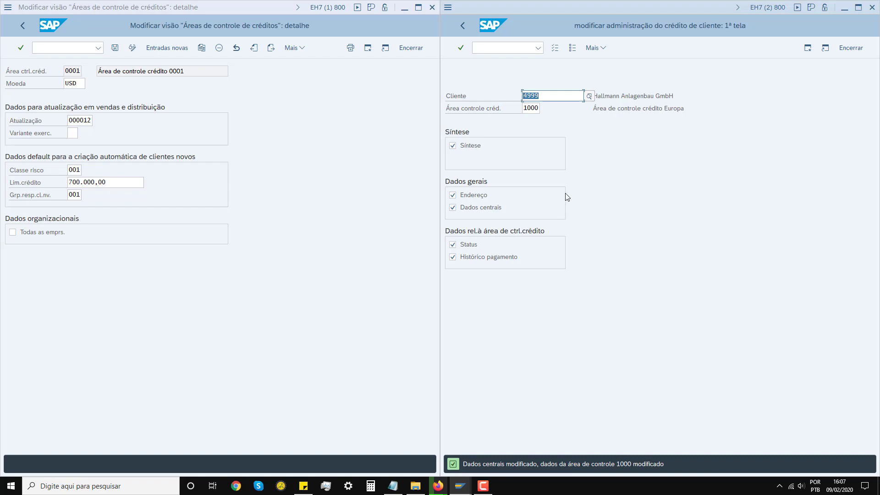
Return to the SAP Easy Access menu and start transaction FD32 again
click(463, 26)
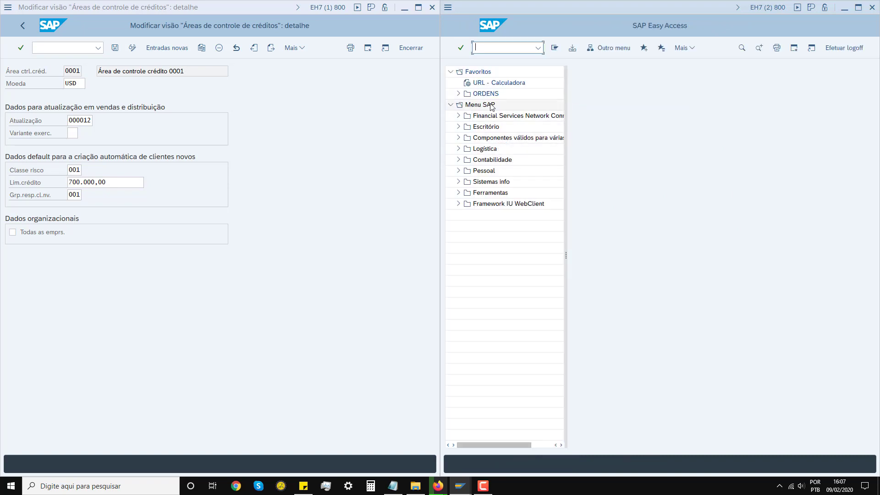
text(FD32)
key(Return)
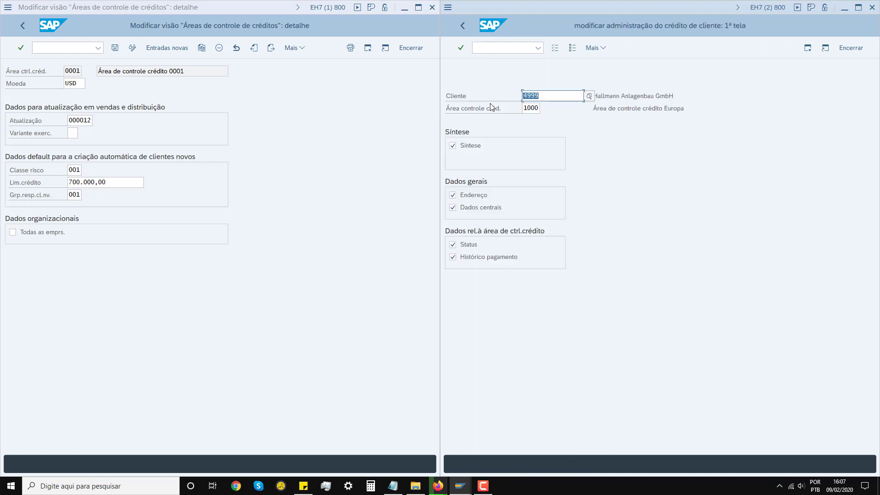